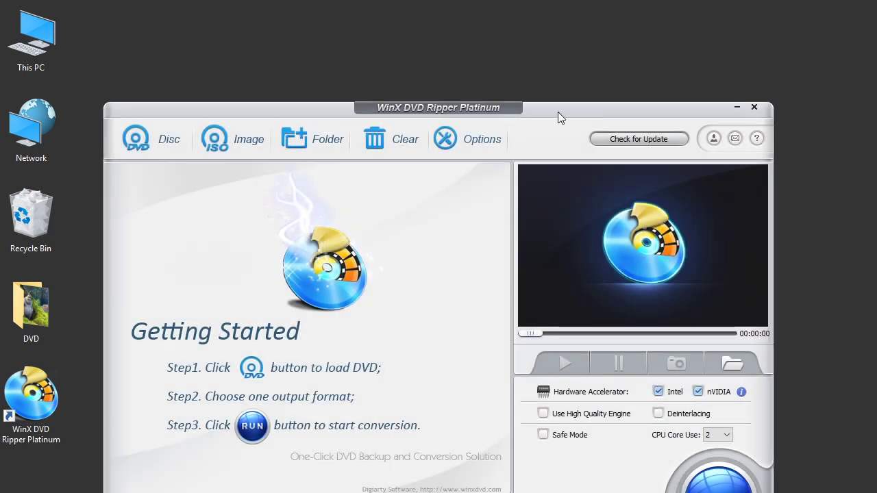
Drag the WinX window up near the top of the screen so it shows in full.
left_click_drag(558, 112, 592, 14)
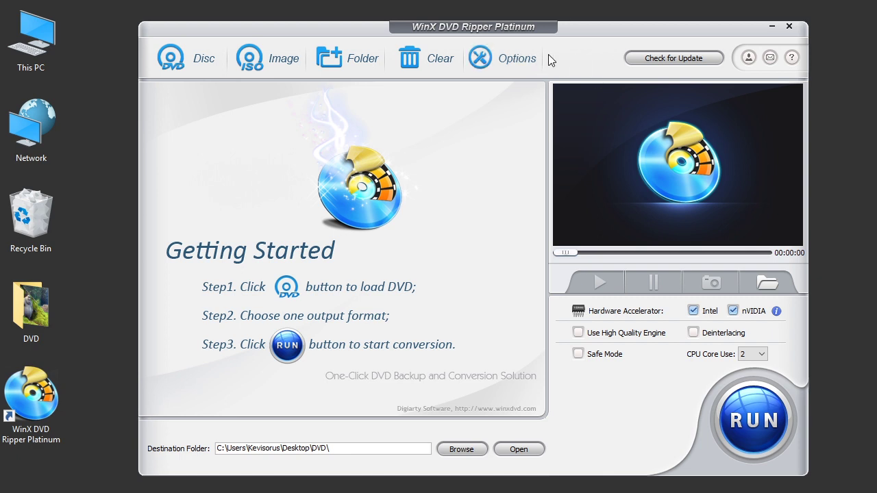
Shift the WinX window slightly up and to the left.
left_click_drag(601, 30, 592, 24)
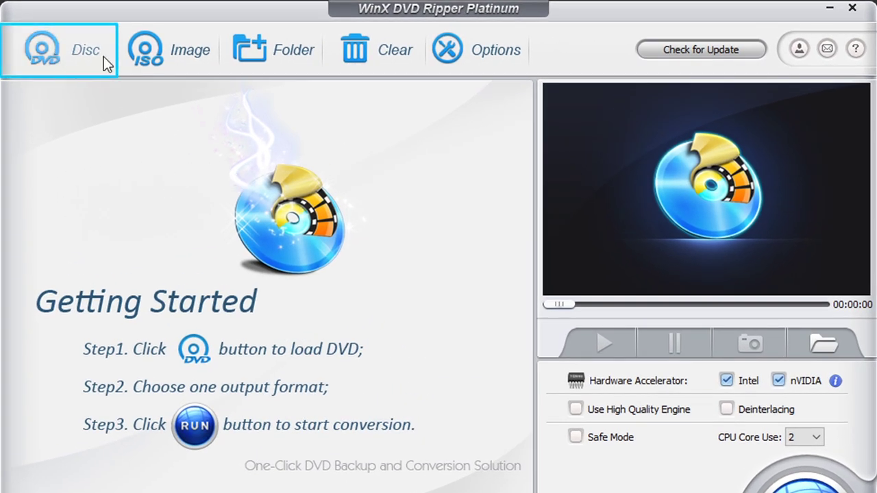
Load the Big Buck Bunny DVD from drive F with Auto Detect as the source.
left_click(86, 56)
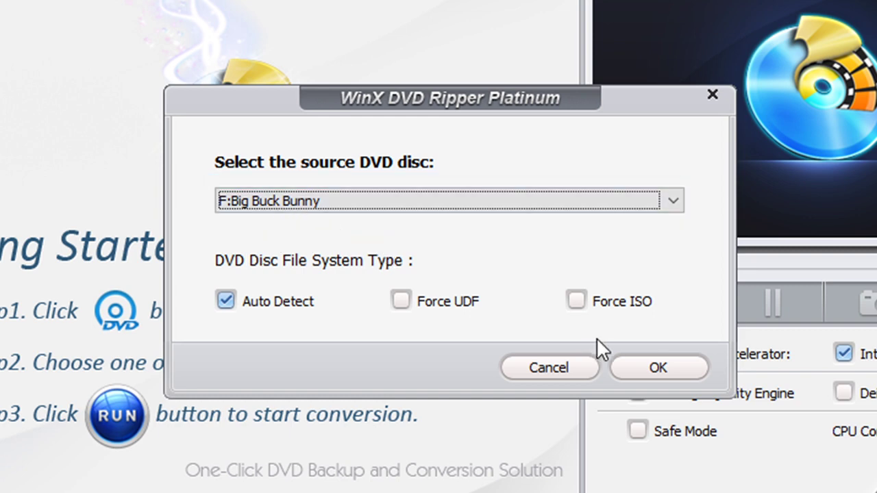
left_click(658, 367)
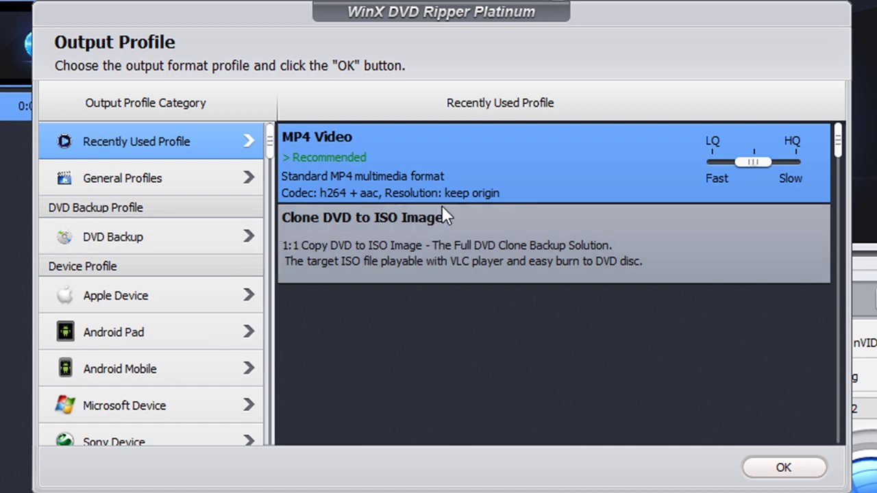
Browse the General Profiles formats, leaving MP4 Video (h264 + aac, keep origin) selected.
scroll(141, 297, "down", 1)
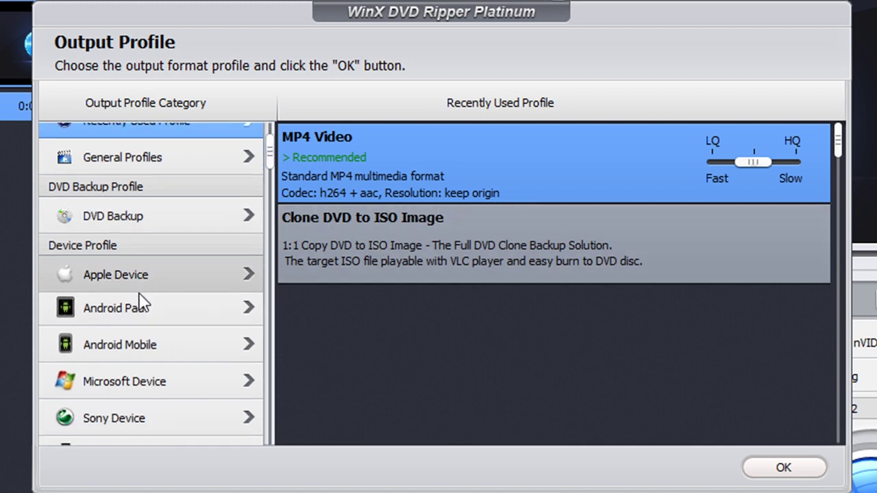
left_click(123, 154)
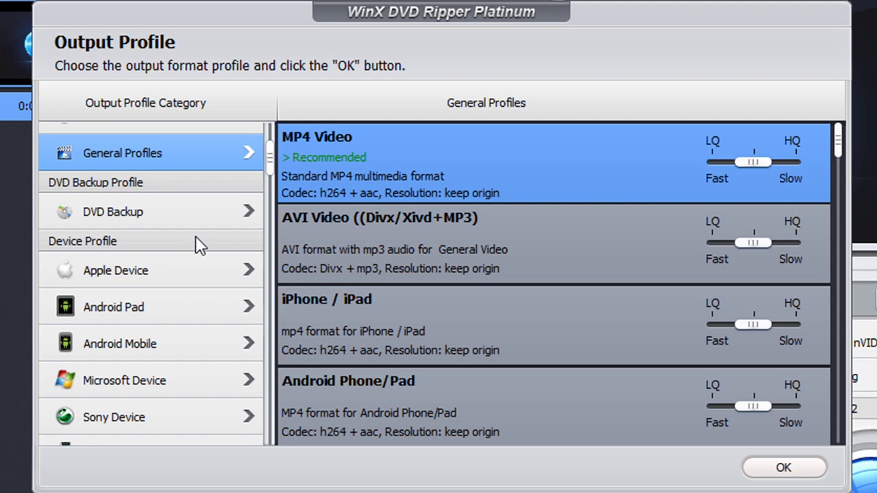
scroll(199, 288, "down", 1)
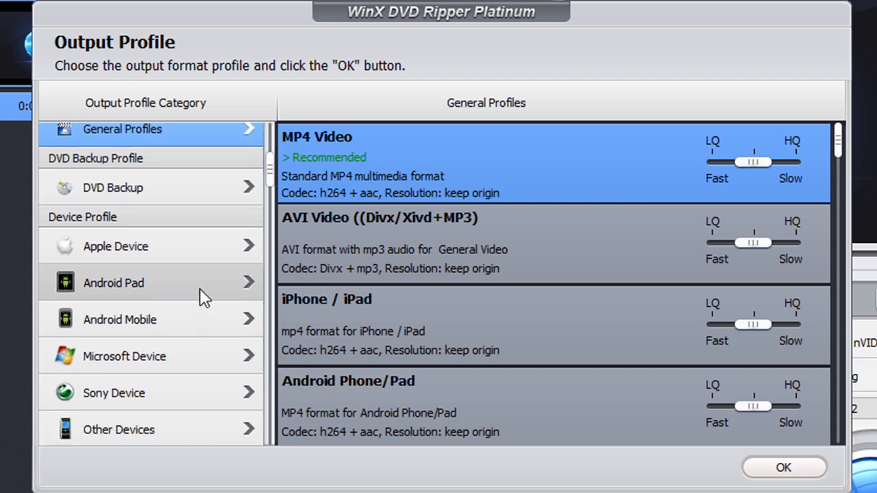
scroll(187, 216, "down", 2)
scroll(143, 298, "down", 2)
scroll(171, 260, "up", 3)
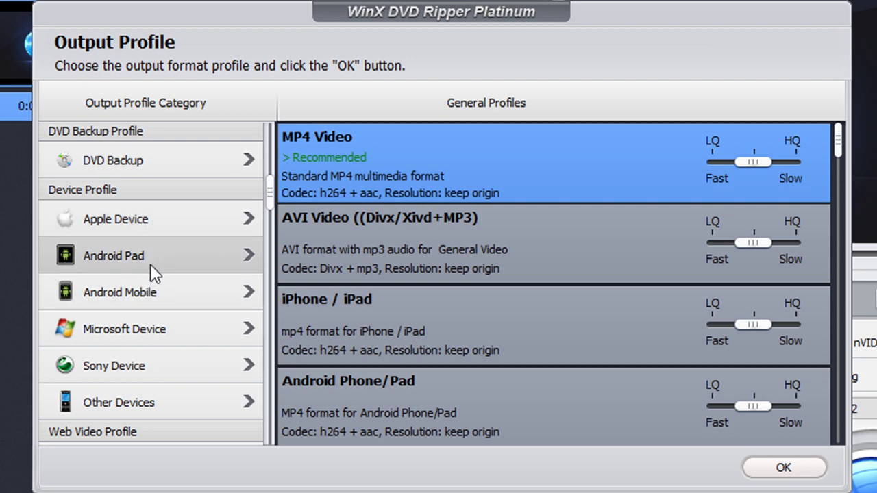
scroll(150, 265, "down", 3)
scroll(150, 268, "down", 1)
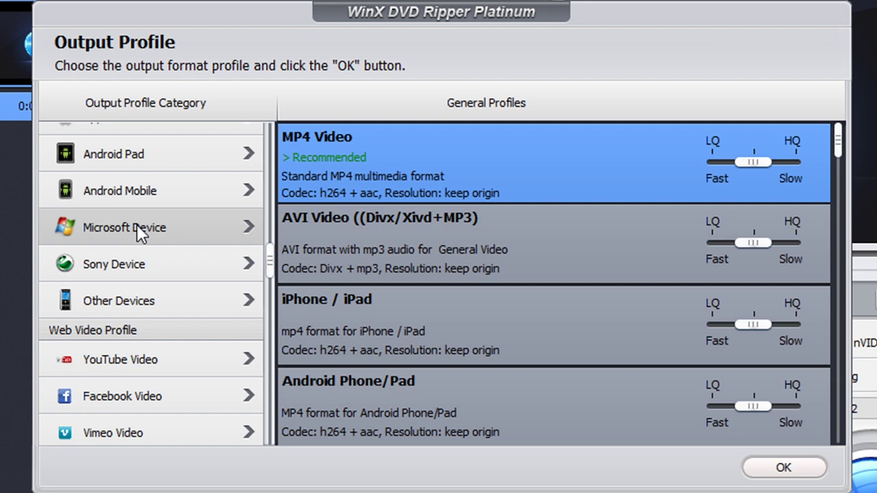
scroll(182, 292, "down", 4)
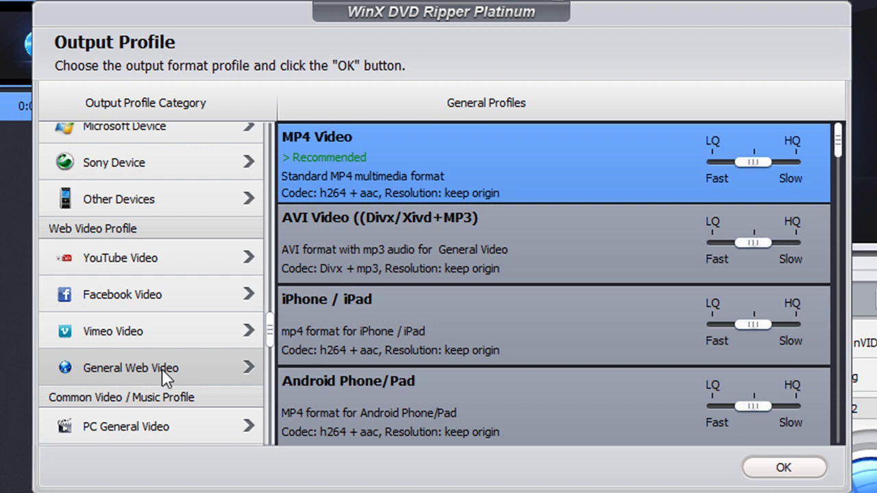
scroll(162, 370, "up", 4)
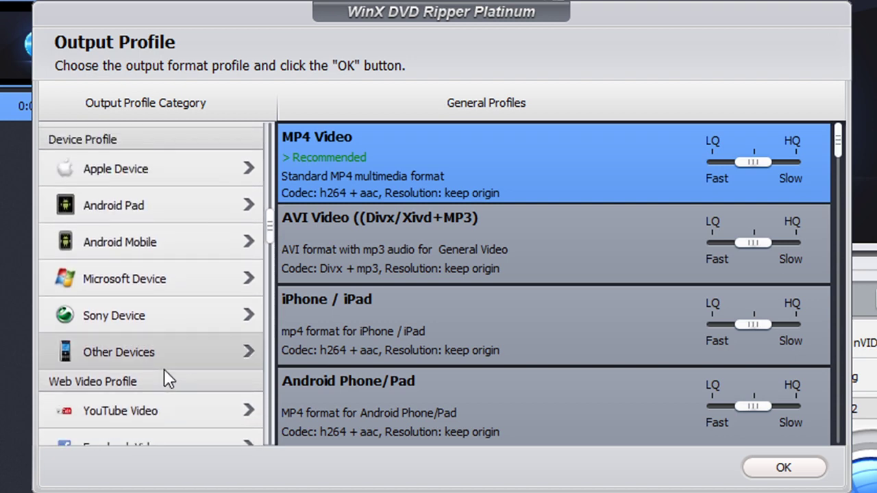
scroll(164, 369, "up", 3)
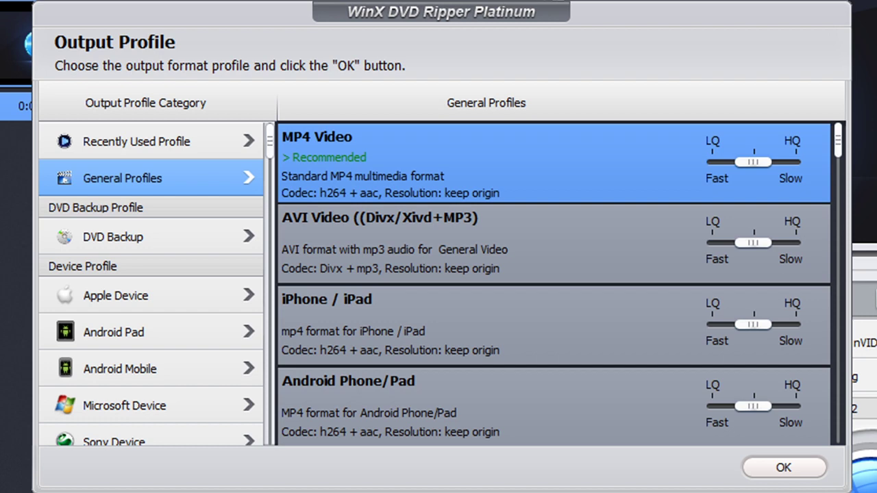
Confirm MP4 Video output and review its settings: h264 1200 kbps, aac 44100 Hz 128 kbps.
left_click(778, 470)
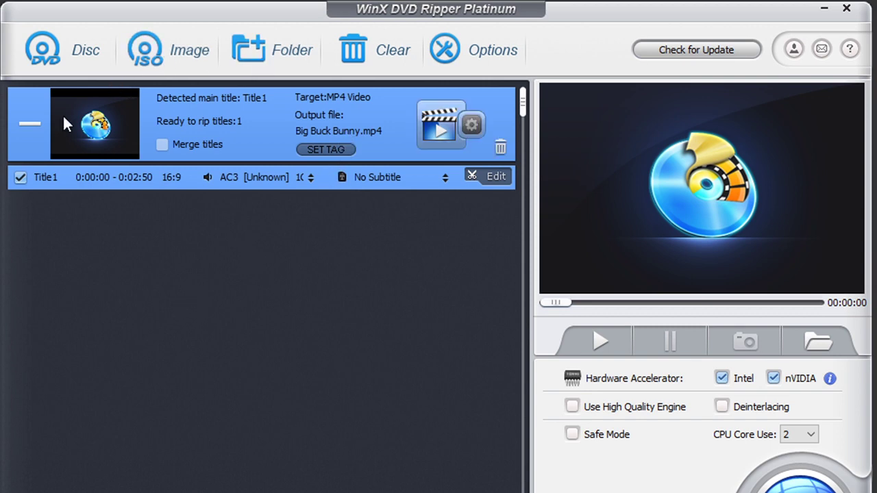
left_click(472, 127)
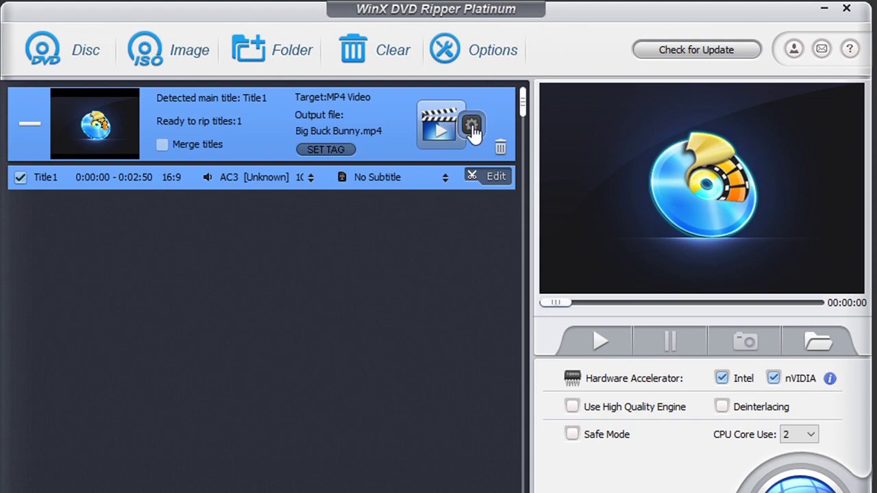
left_click(472, 127)
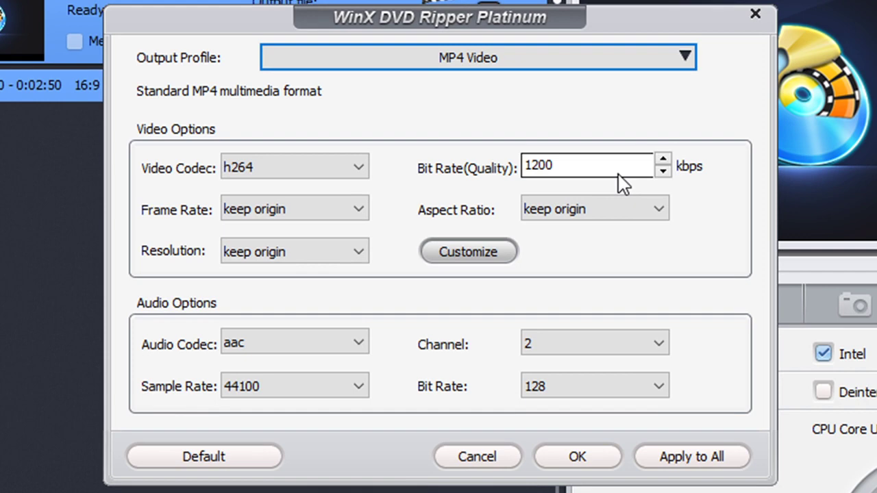
left_click(324, 346)
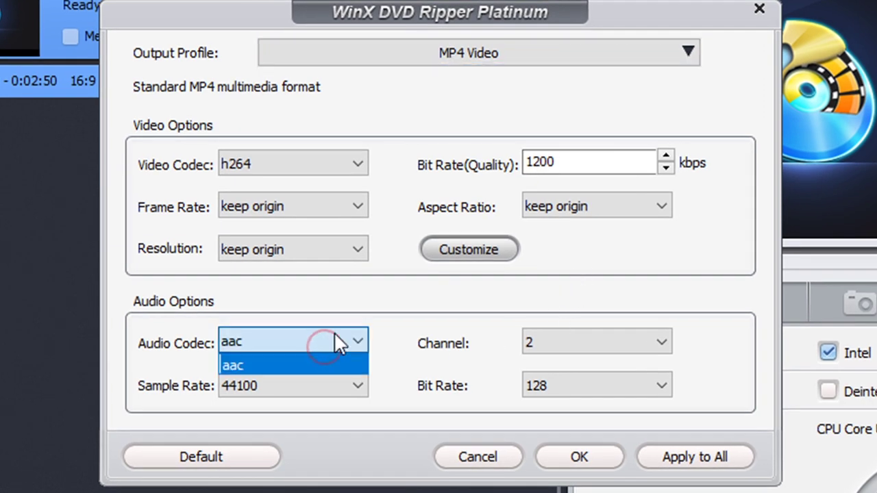
left_click(442, 346)
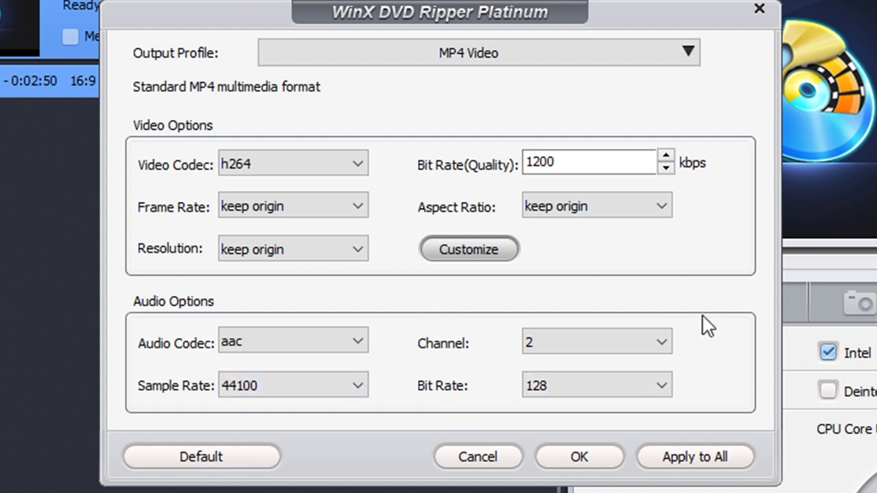
Close the MP4 settings, then view Title1's Subtitle and Crop & Expand tabs unchanged.
left_click(761, 10)
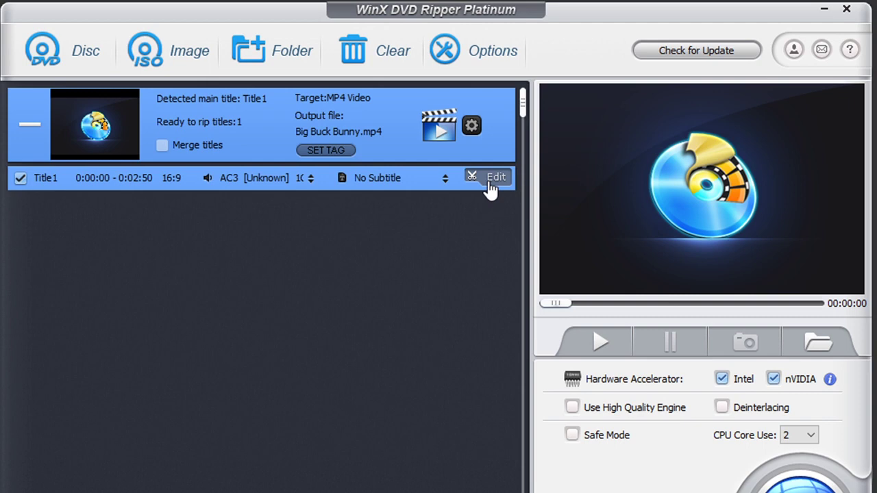
left_click(490, 178)
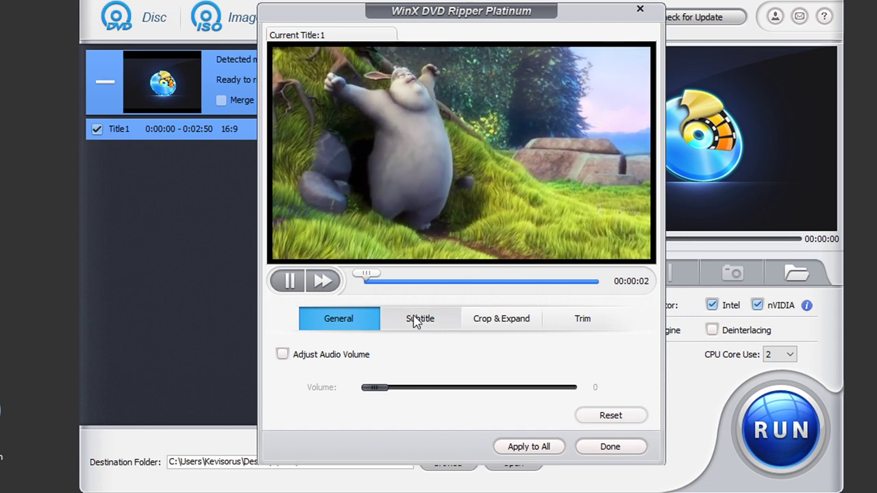
left_click(416, 322)
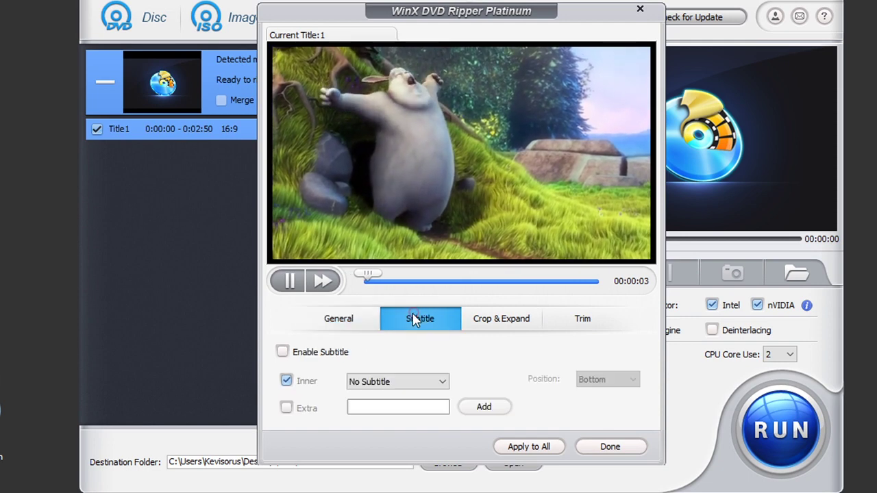
left_click(501, 321)
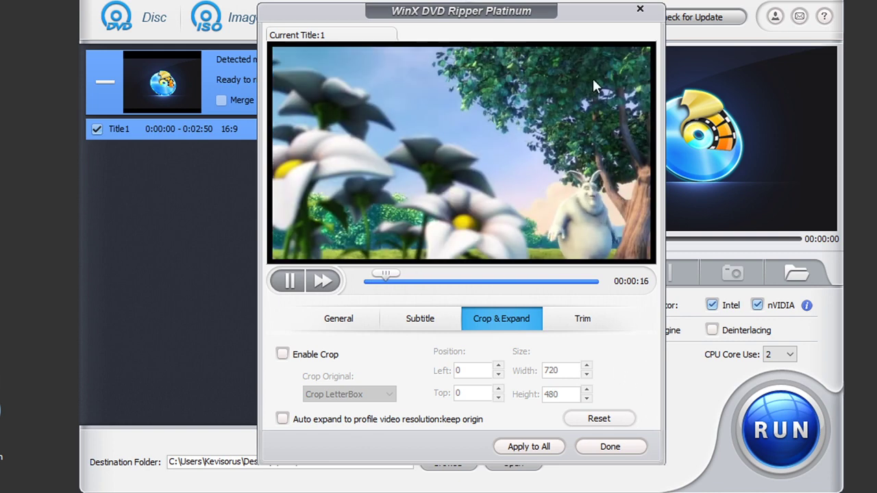
left_click(640, 9)
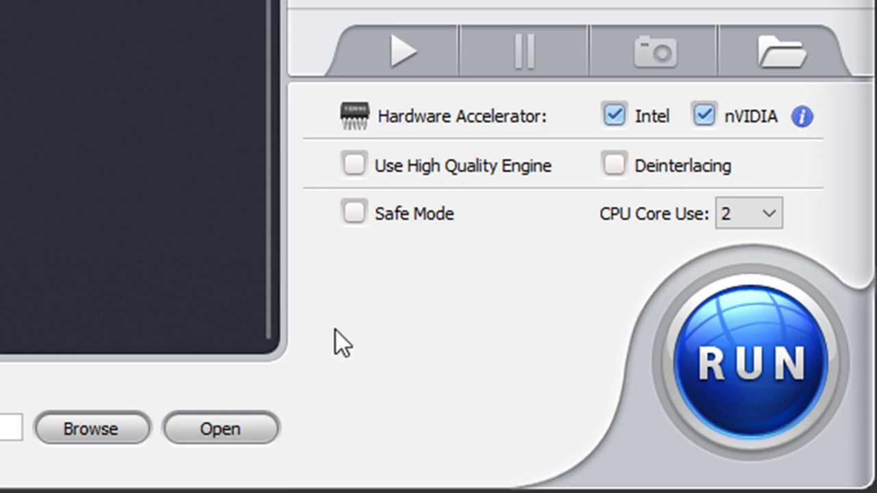
Change the CPU Core Use setting from 2 to 1.
left_click(774, 214)
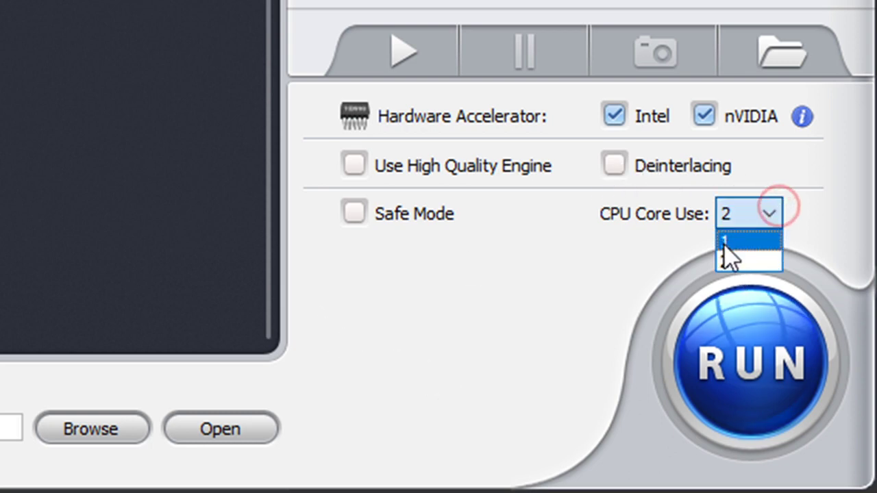
left_click(824, 209)
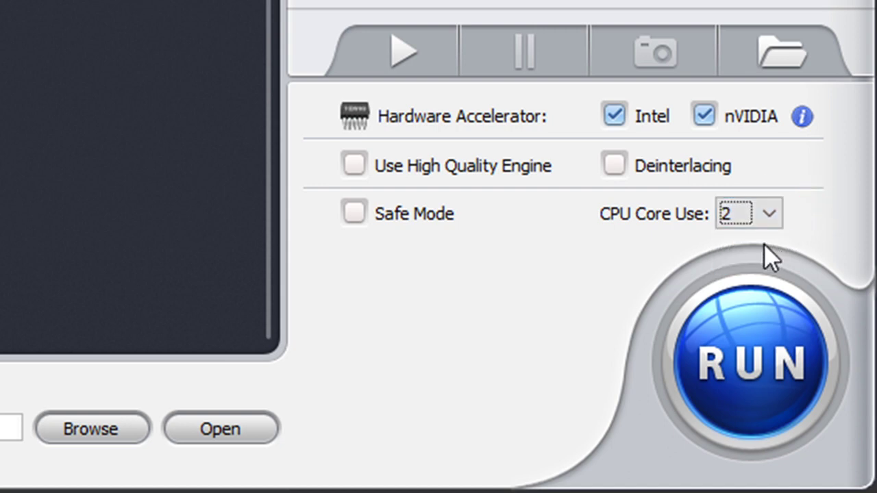
left_click(757, 215)
left_click(722, 244)
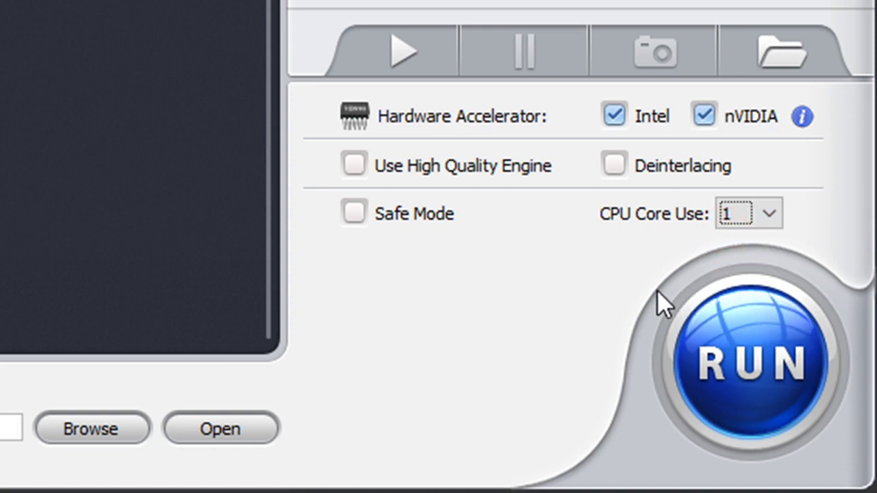
left_click(775, 218)
left_click(828, 221)
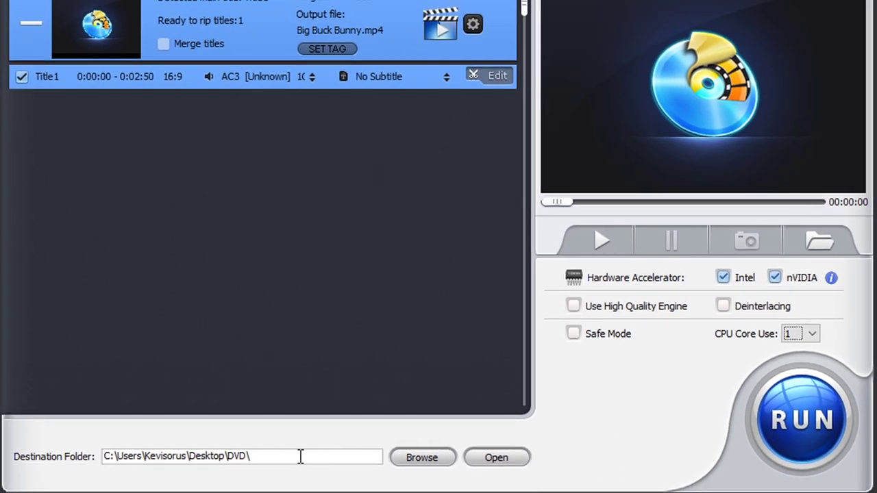
Check the Desktop DVD destination folder and run the Title1 rip to MP4.
left_click(294, 455)
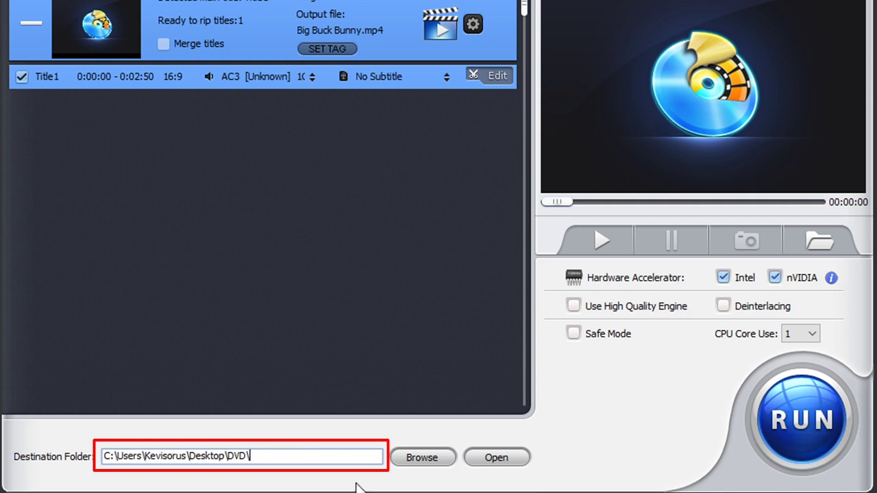
left_click(800, 424)
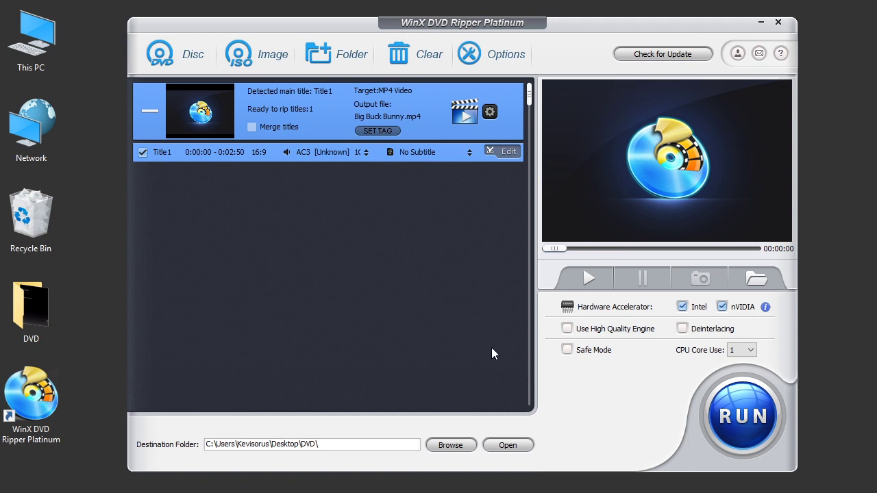
Minimize the ripper and play Big Buck Bunny_Title1_1.mp4 from the Desktop DVD folder.
left_click(761, 24)
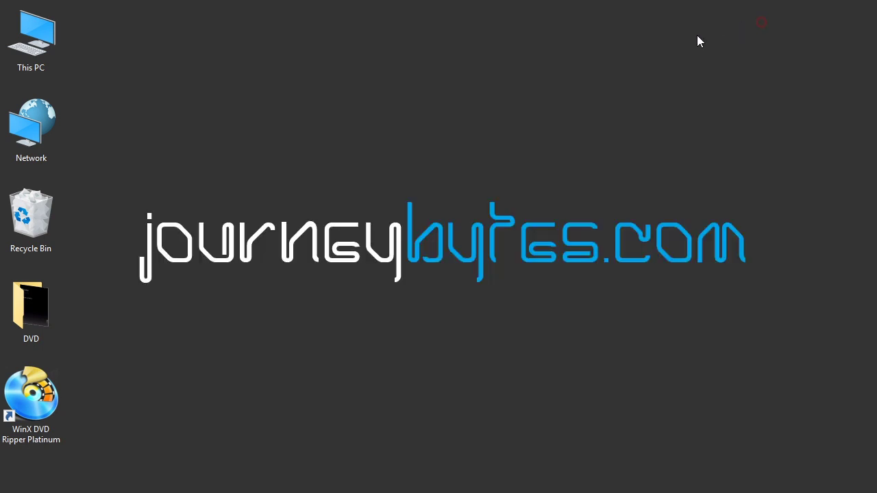
double_click(34, 316)
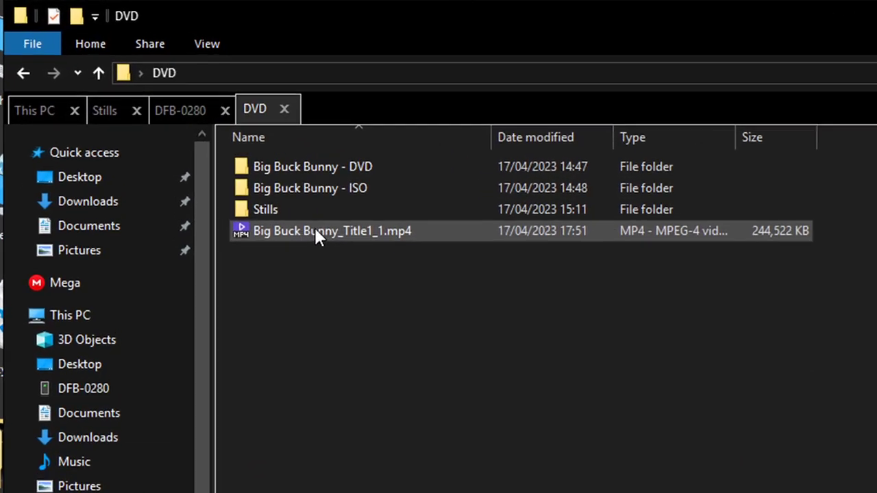
left_click(248, 169)
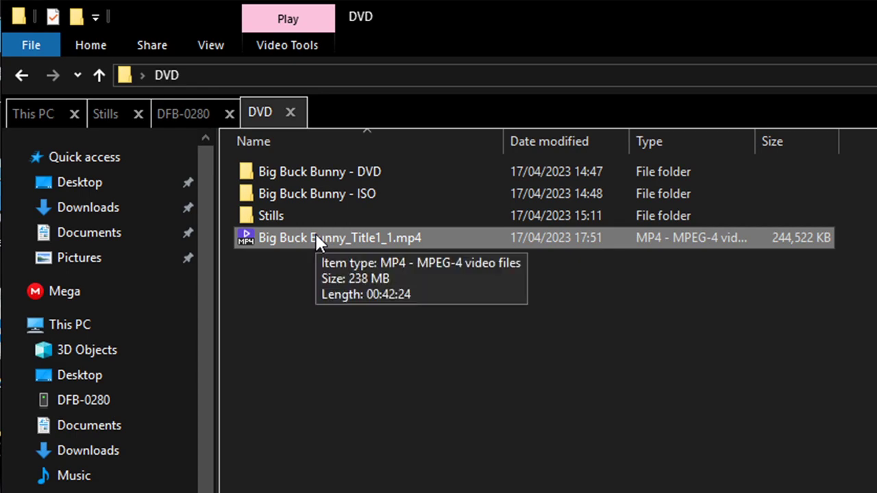
double_click(316, 234)
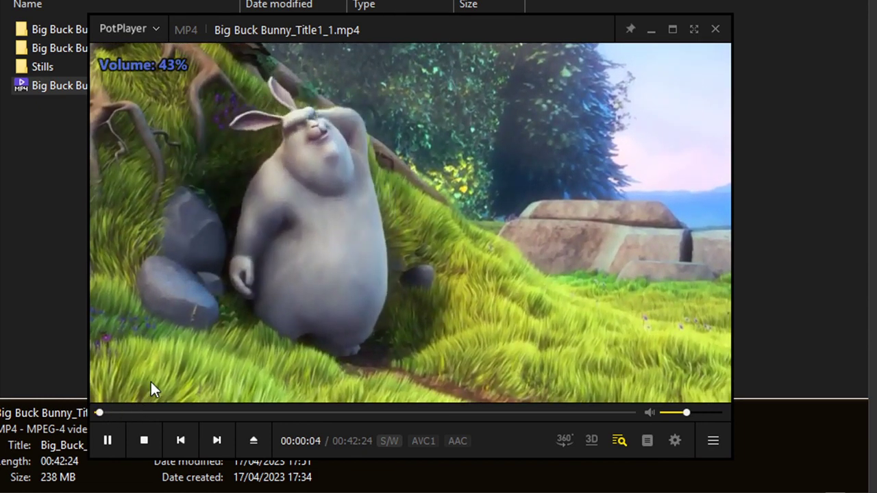
Adjust the volume during a few seconds of playback, then close PotPlayer.
scroll(150, 381, "up", 2)
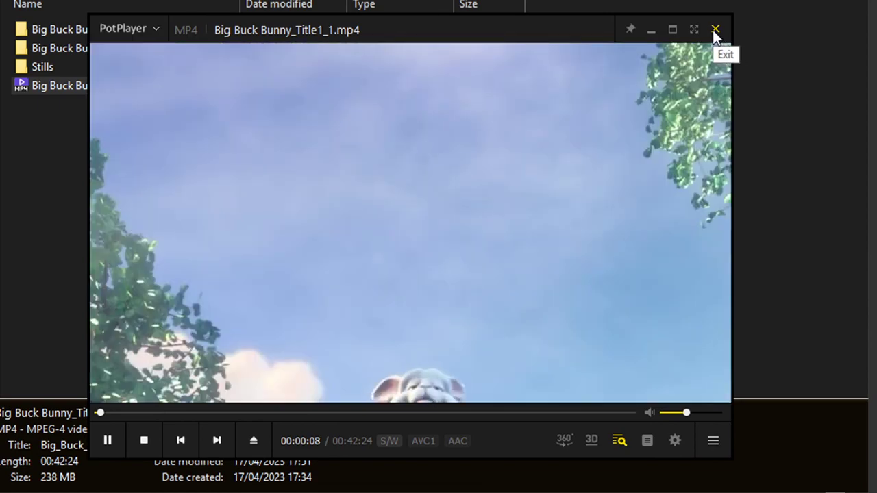
left_click(715, 29)
Minimize File Explorer and return to the WinX DVD Ripper window with Title1 still loaded.
left_click(291, 292)
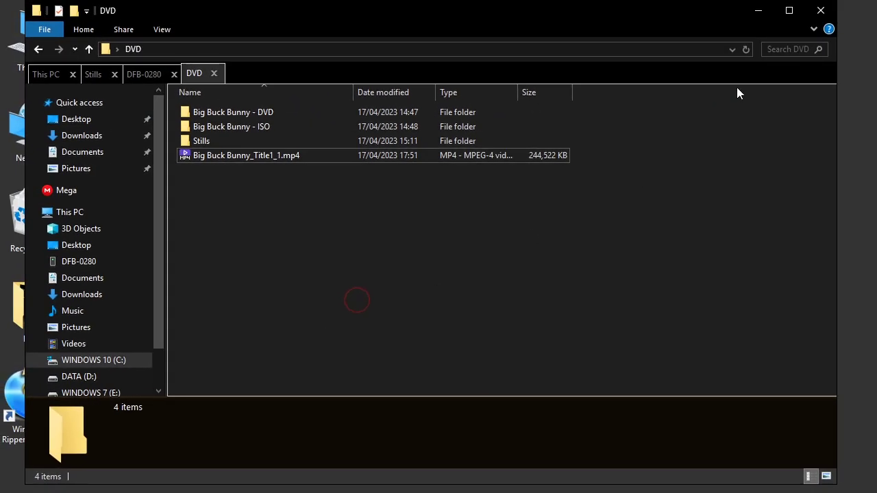
left_click(759, 14)
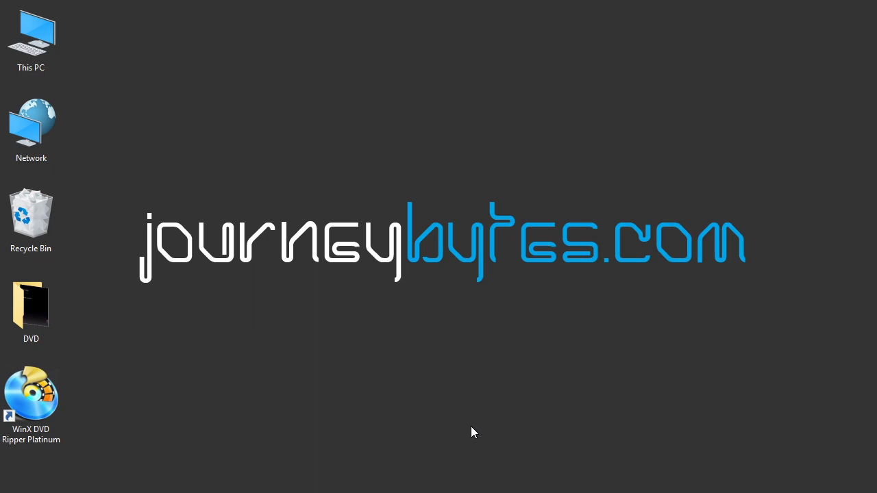
key("alt+Tab")
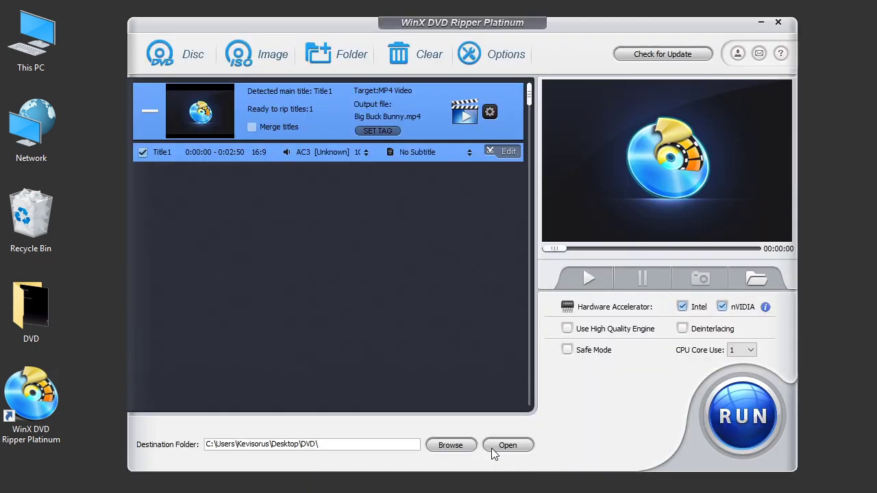